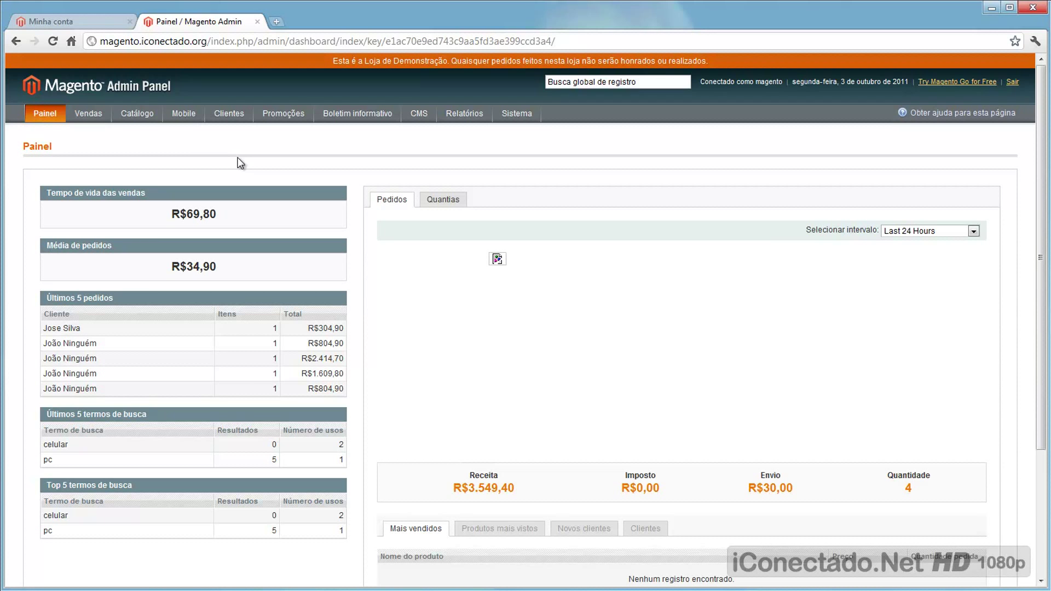
# Step: Create a new checkout condition under Vendas' terms and conditions, named Termos, with status Habilitado and content shown as Texto
pyautogui.moveTo(91, 112)
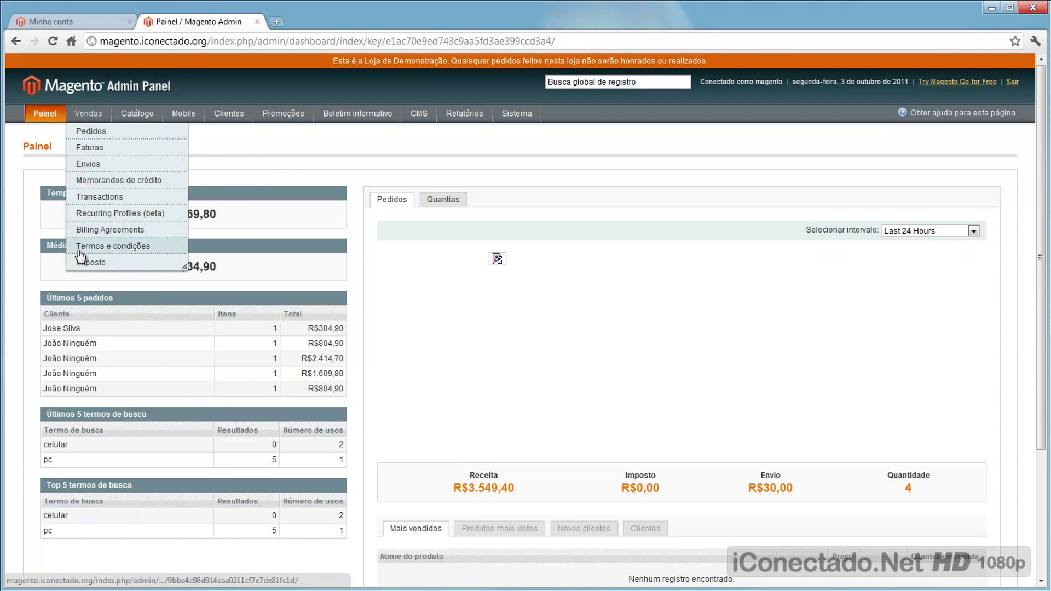
pyautogui.click(117, 248)
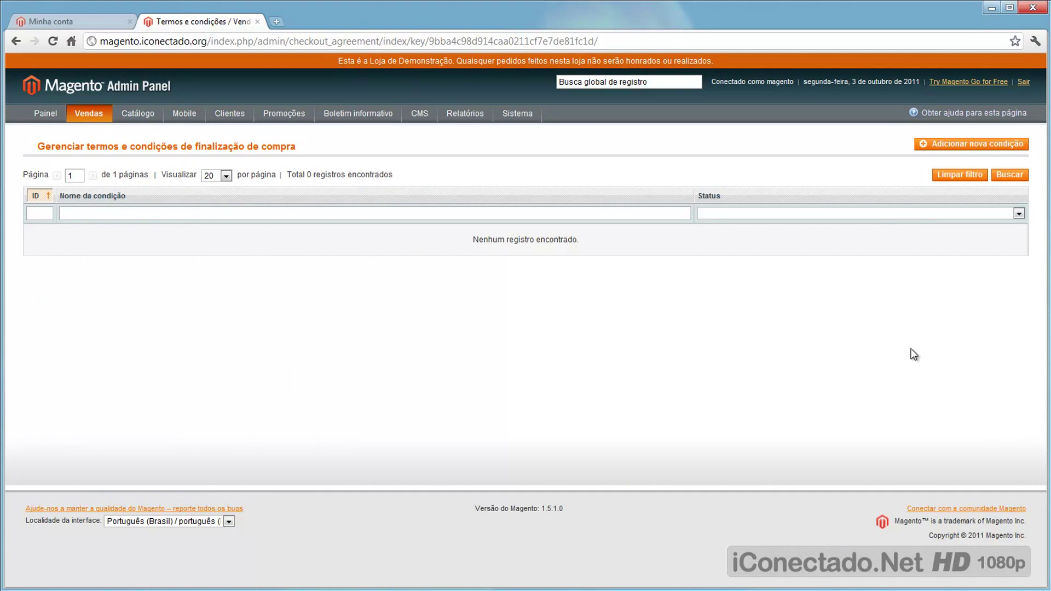
pyautogui.click(984, 145)
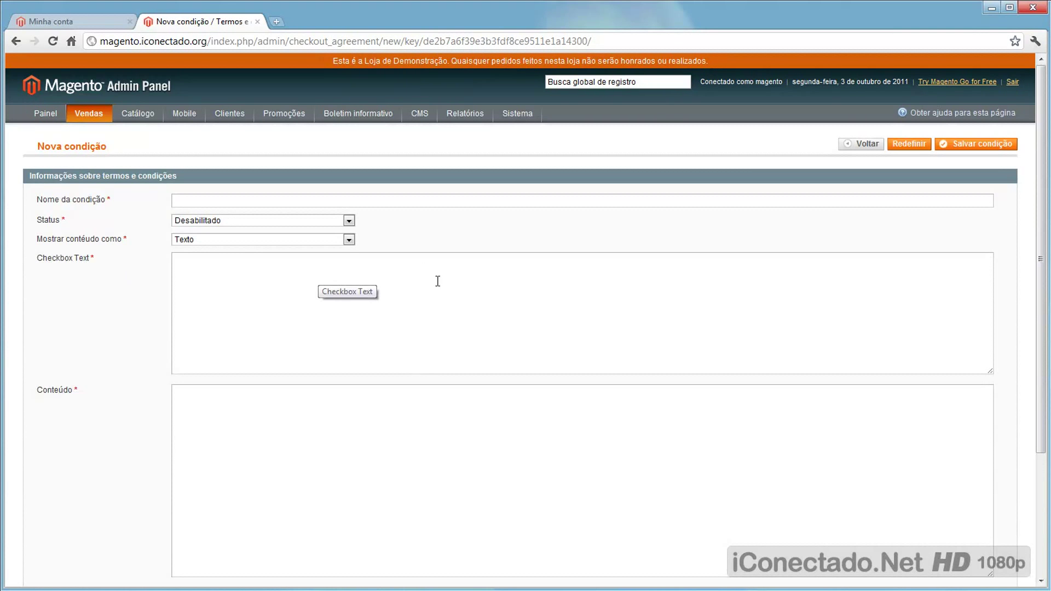
pyautogui.click(202, 199)
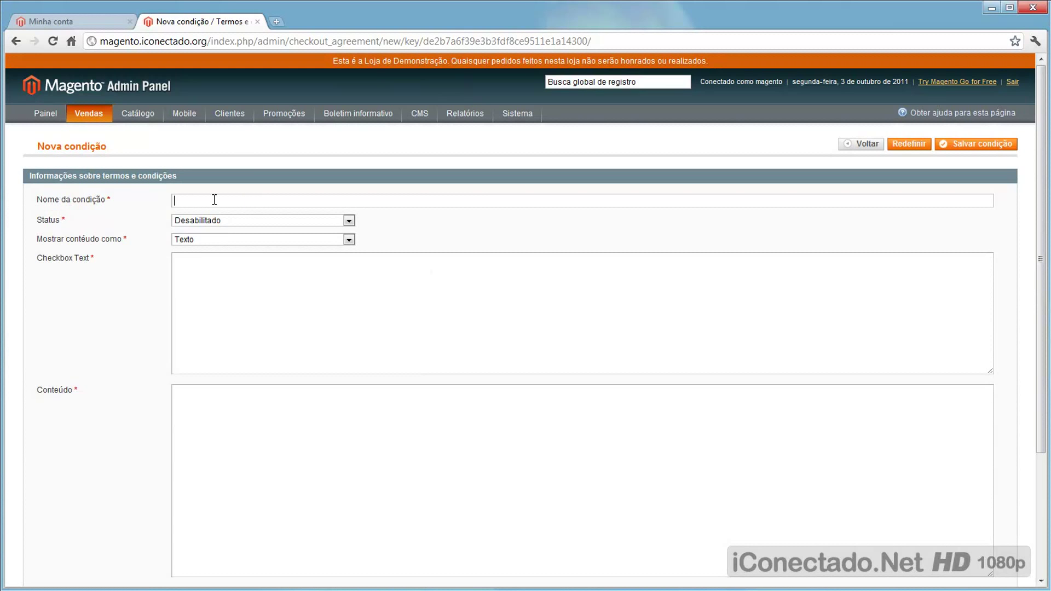
pyautogui.write('Termos')
pyautogui.click(206, 221)
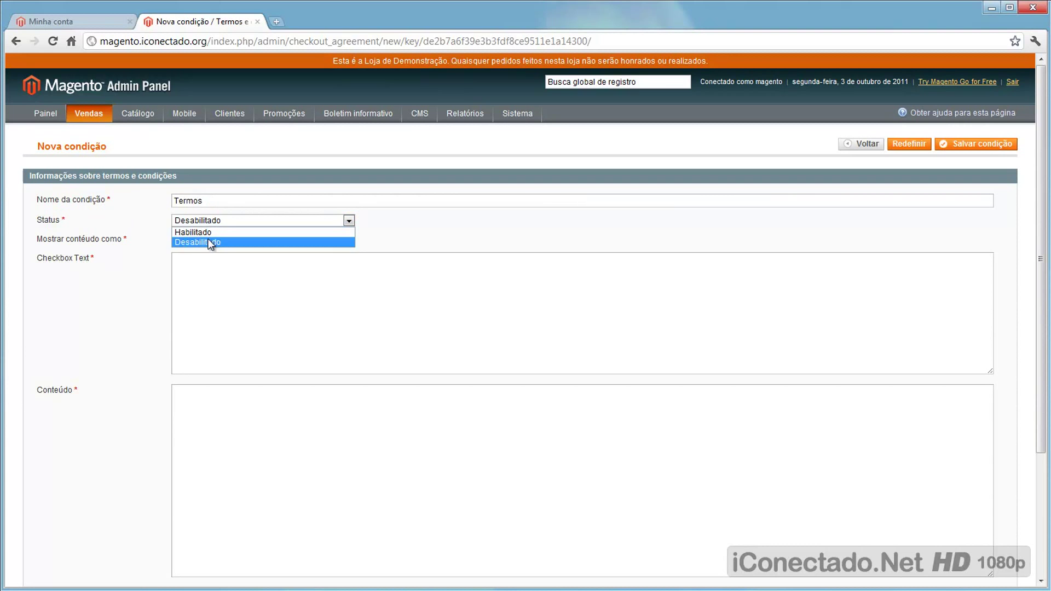
pyautogui.click(206, 231)
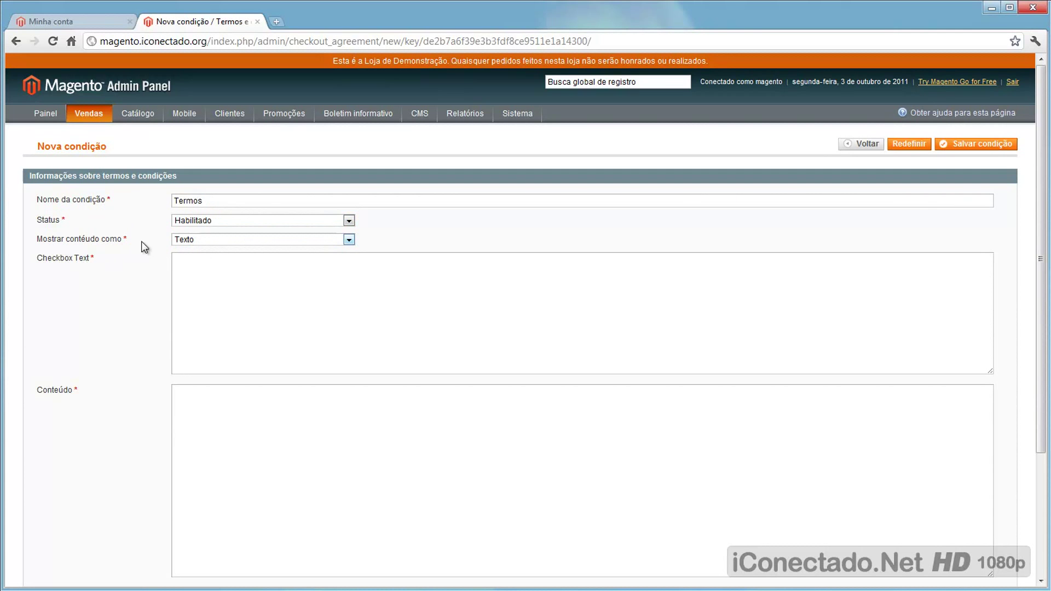
pyautogui.click(181, 239)
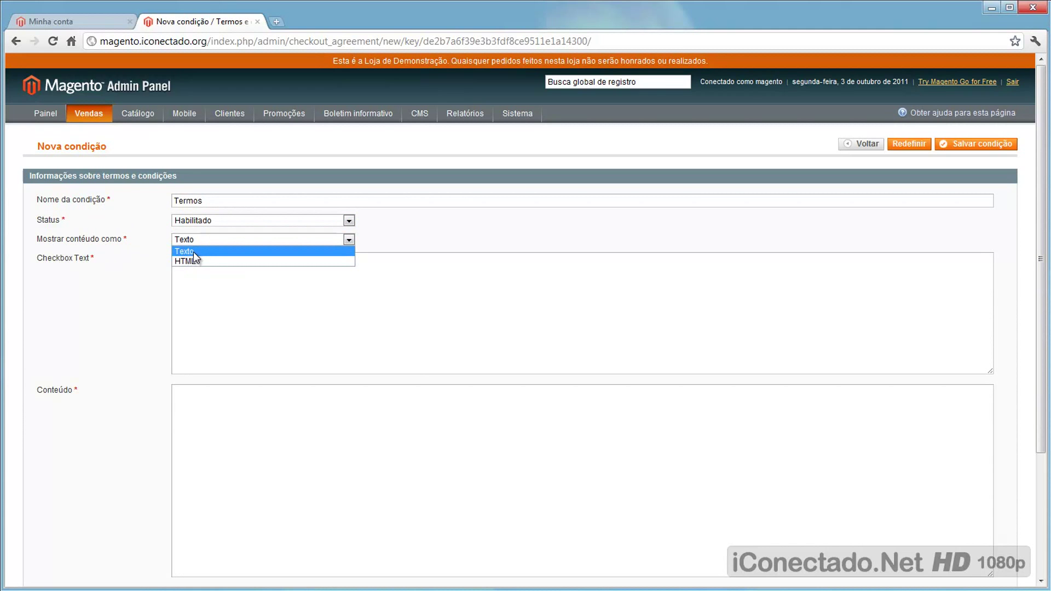
pyautogui.click(188, 253)
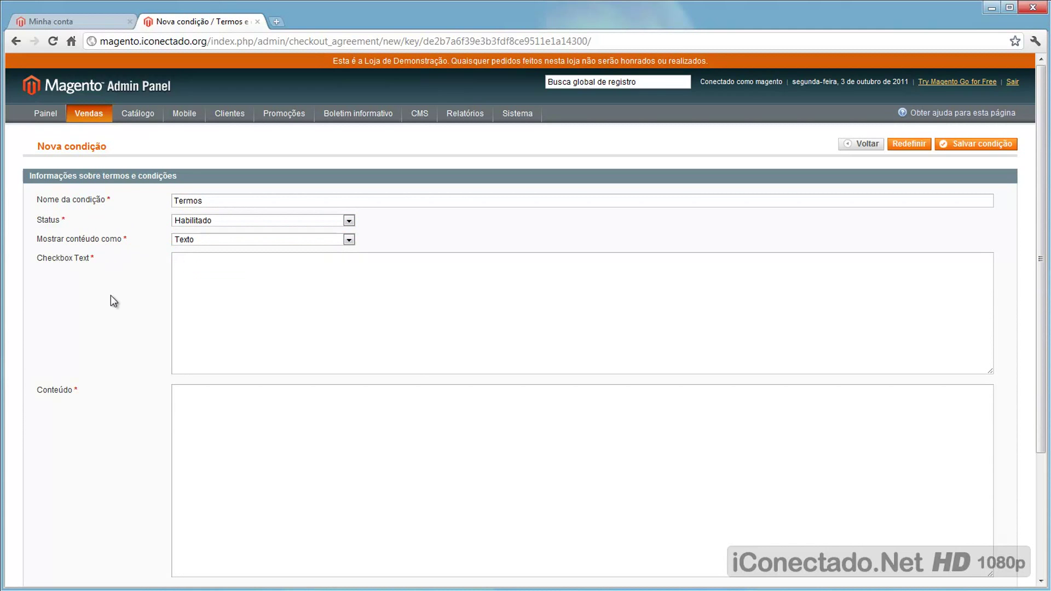
# Step: Enter "Concordo com todos os termos" as the condition's checkbox text and paste the Lorem ipsum text as its content
pyautogui.click(269, 305)
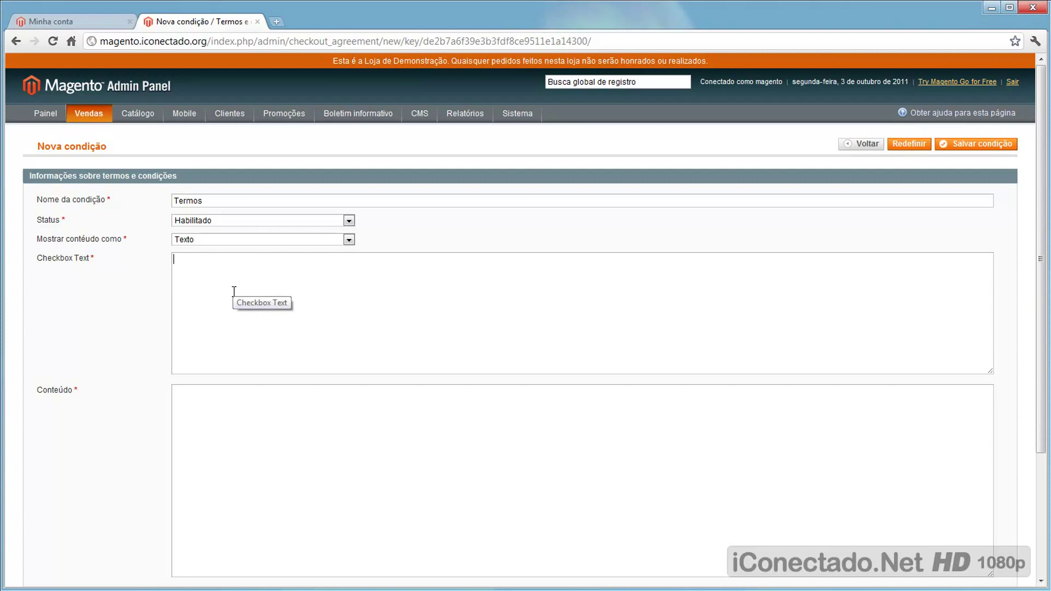
pyautogui.write('Concordo com todos os termos')
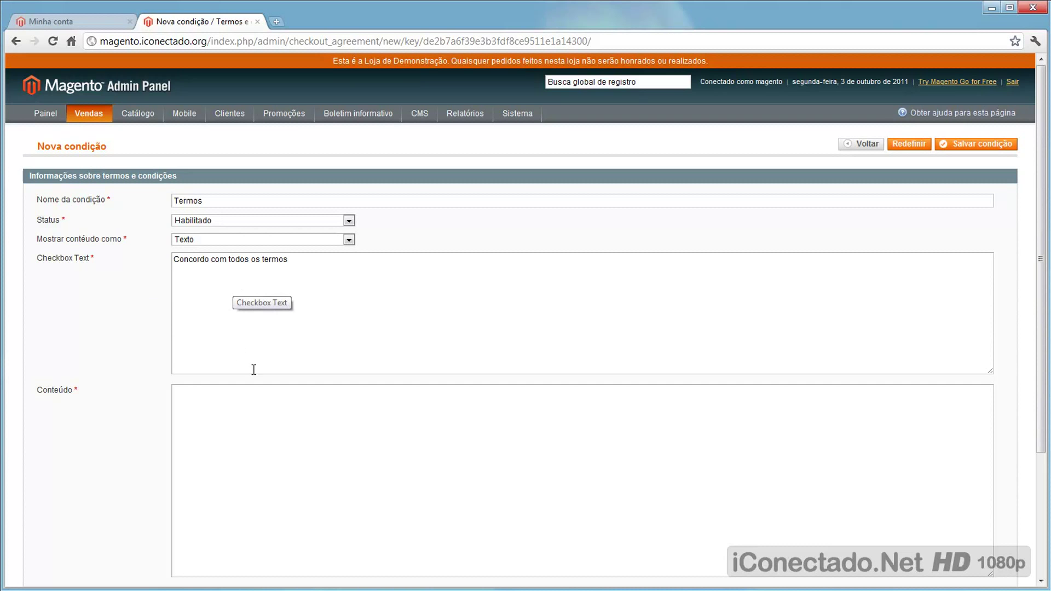
pyautogui.scroll(-3, 236, 318)
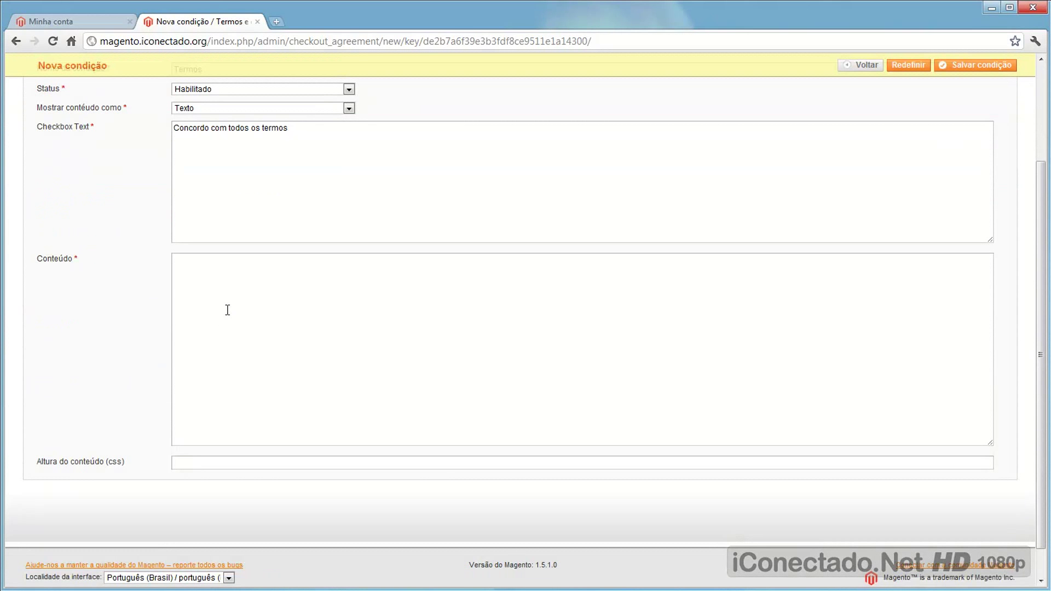
pyautogui.hotkey('ctrl', 'v')
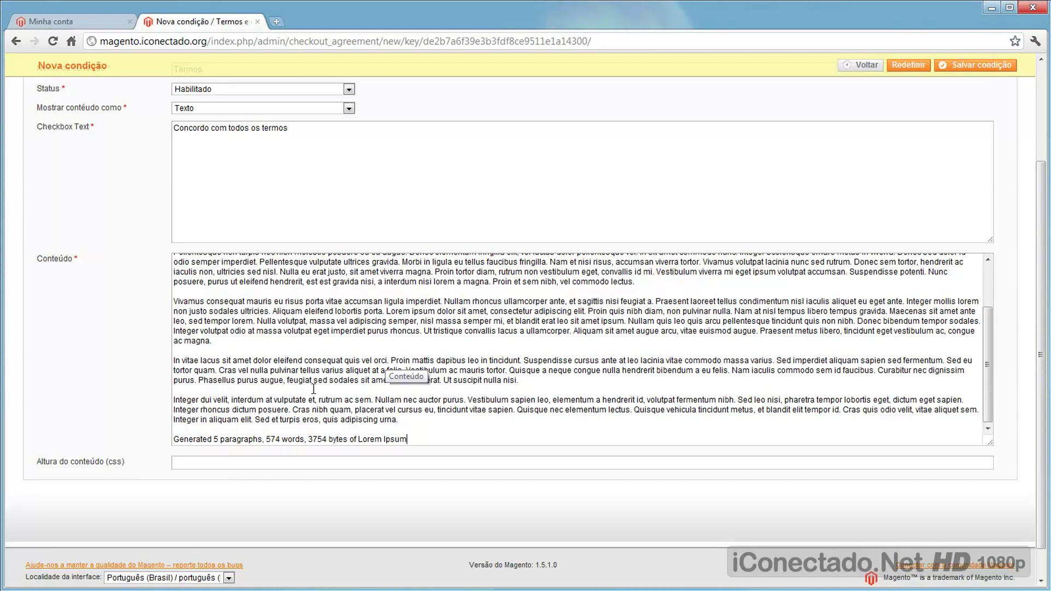
pyautogui.scroll(5, 314, 393)
pyautogui.scroll(-3, 314, 389)
pyautogui.scroll(3, 416, 428)
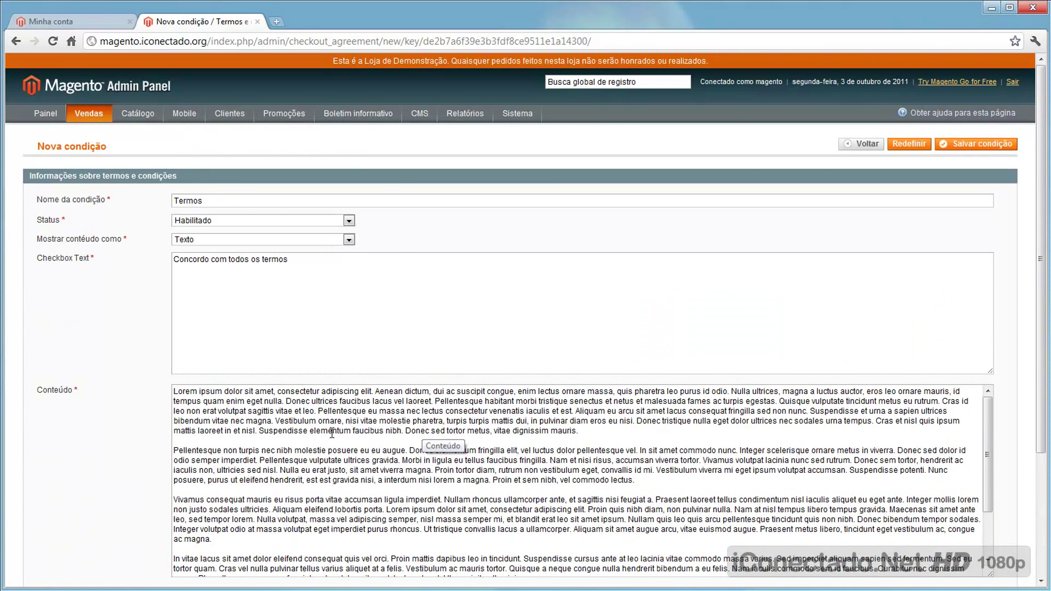
# Step: Set the condition's CSS content height to 170 and save the condition
pyautogui.scroll(-3, 156, 369)
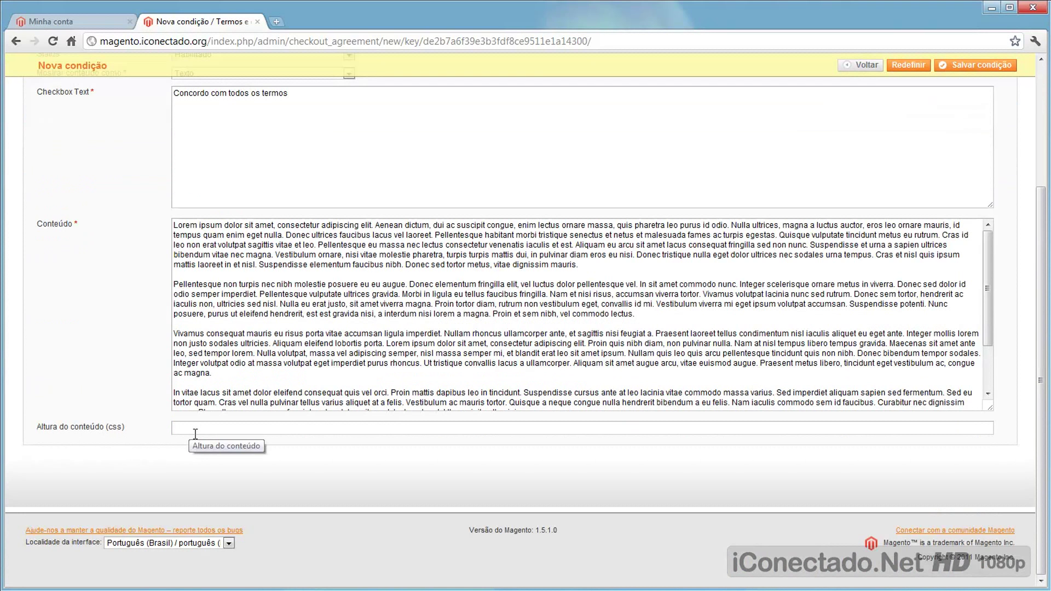
pyautogui.write('170')
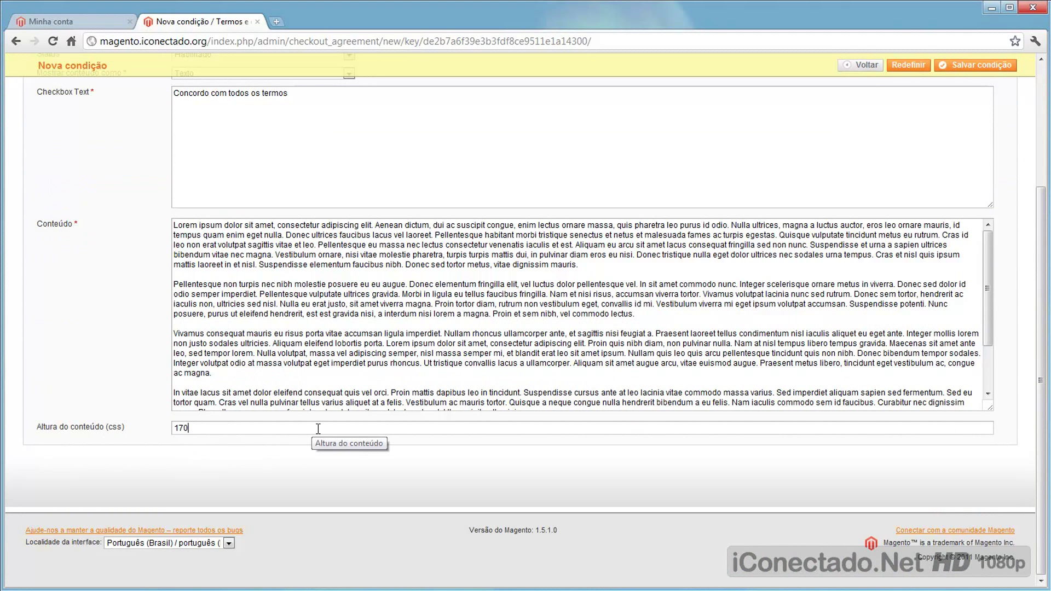
pyautogui.scroll(3, 318, 428)
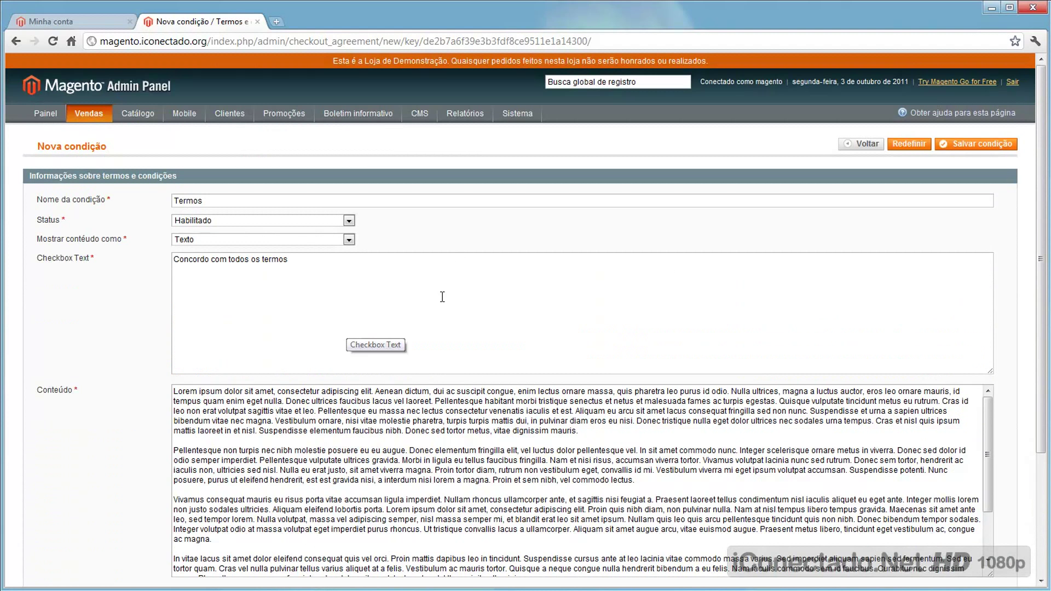
pyautogui.click(978, 144)
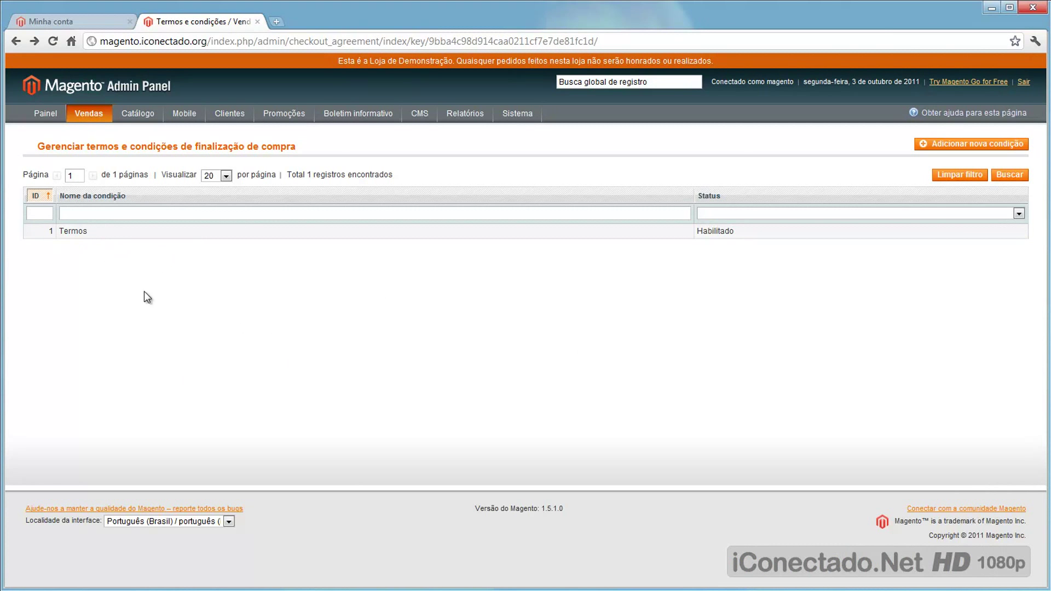
# Step: Set Enable Terms and Conditions to Sim in the system configuration's checkout options and save the configuration
pyautogui.moveTo(515, 116)
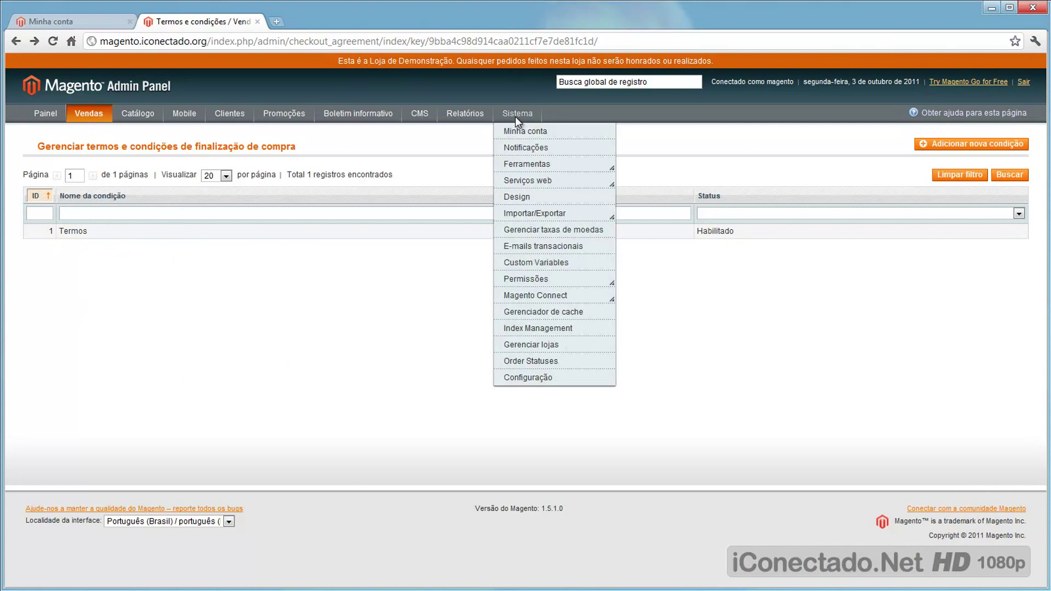
pyautogui.click(528, 379)
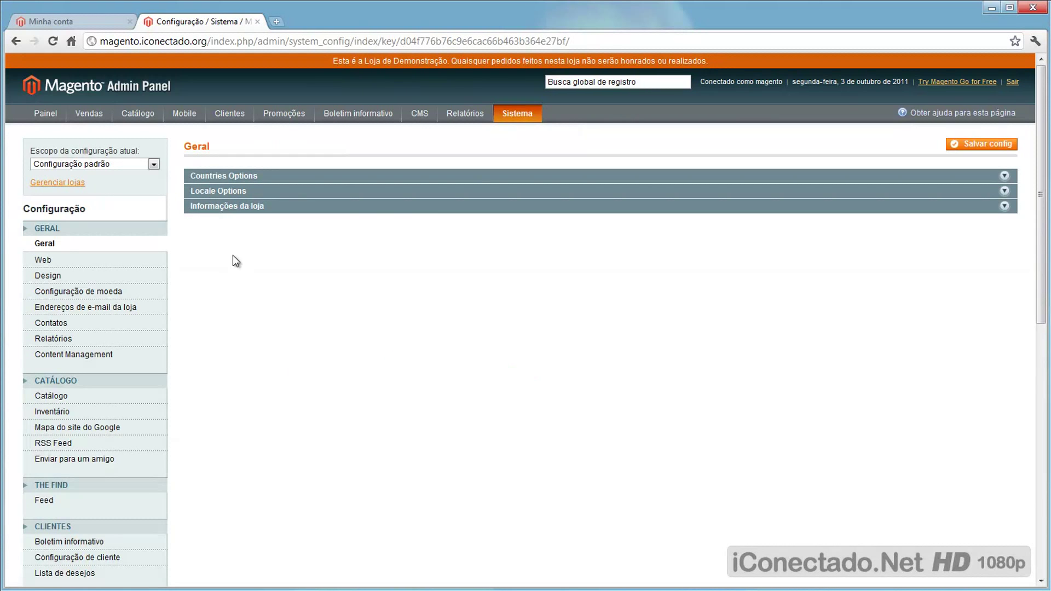
pyautogui.scroll(-6, 37, 298)
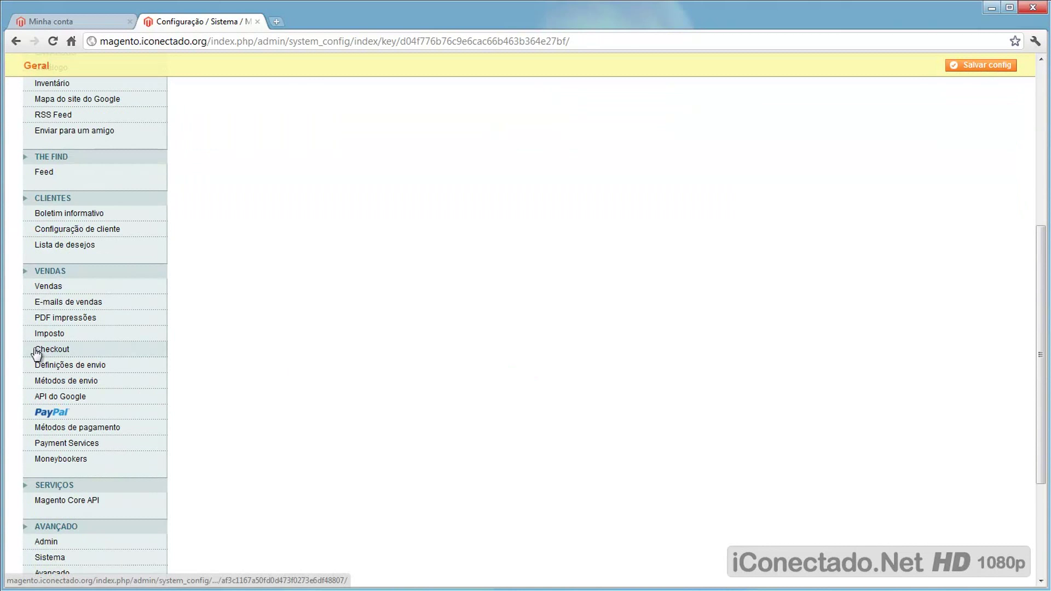
pyautogui.click(64, 350)
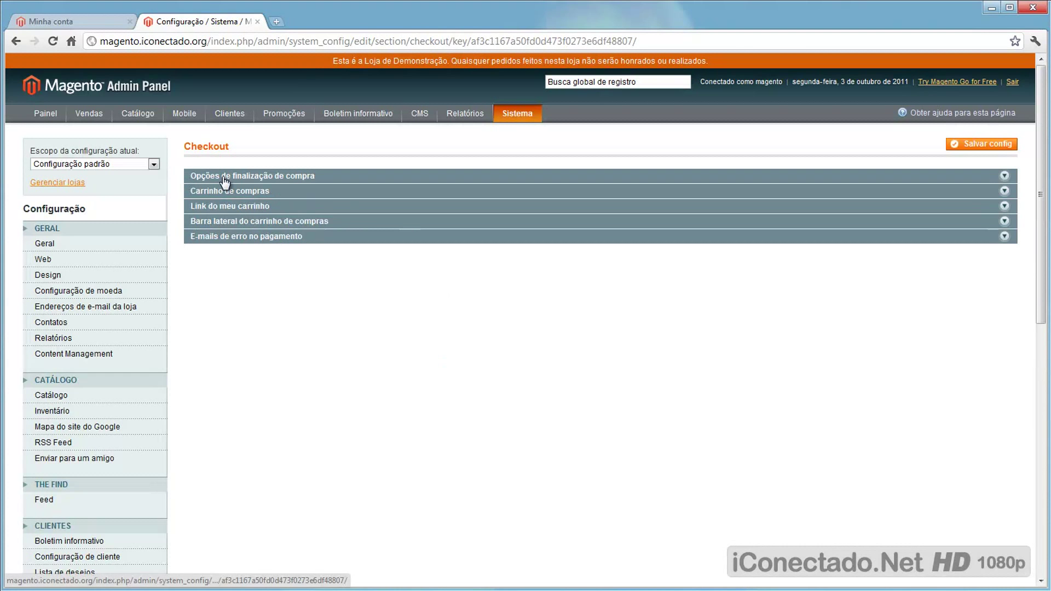
pyautogui.click(247, 177)
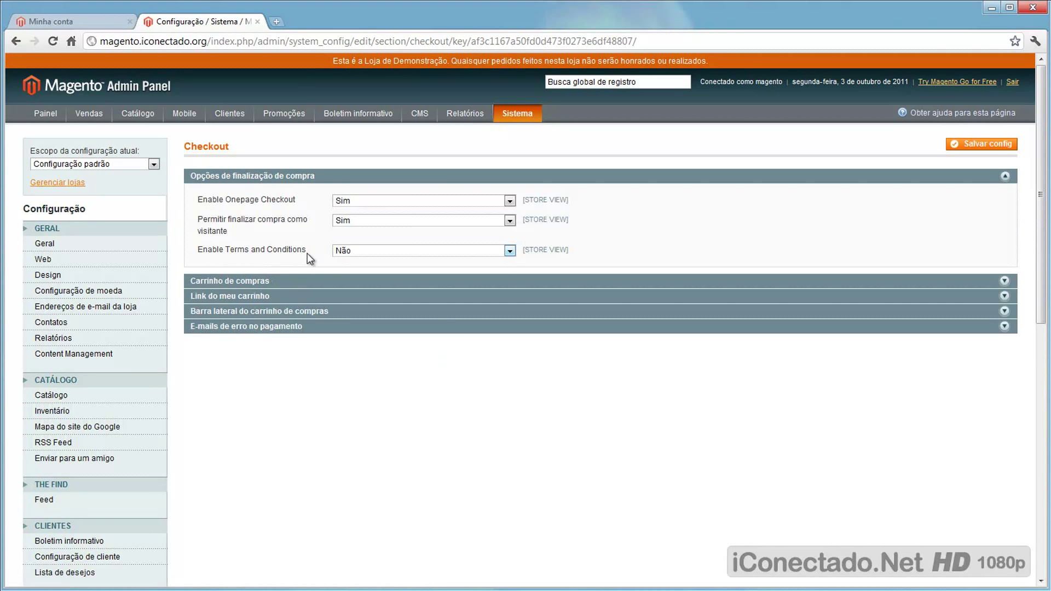
pyautogui.click(355, 252)
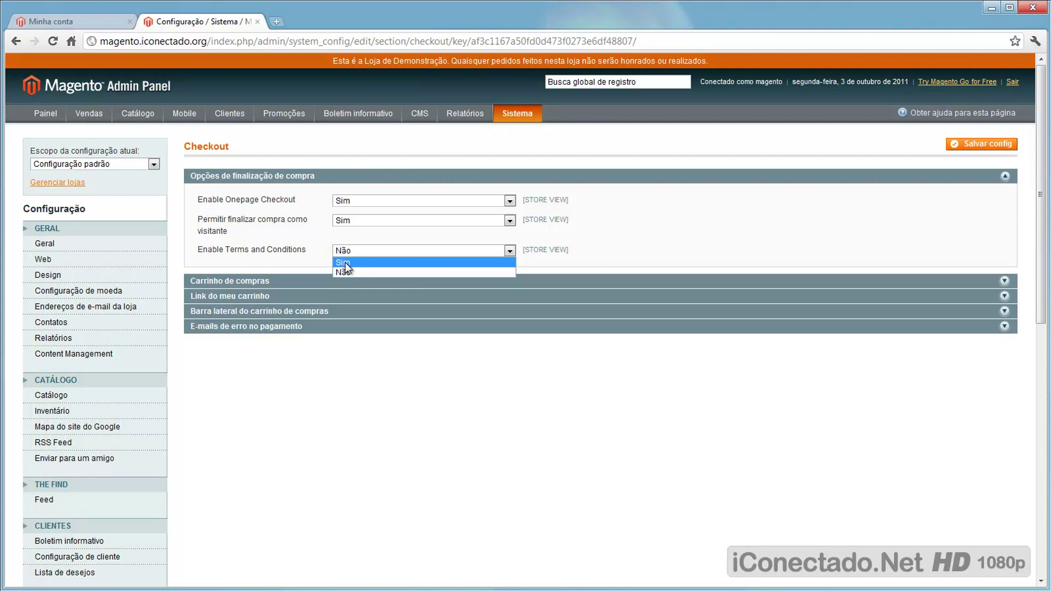
pyautogui.click(346, 263)
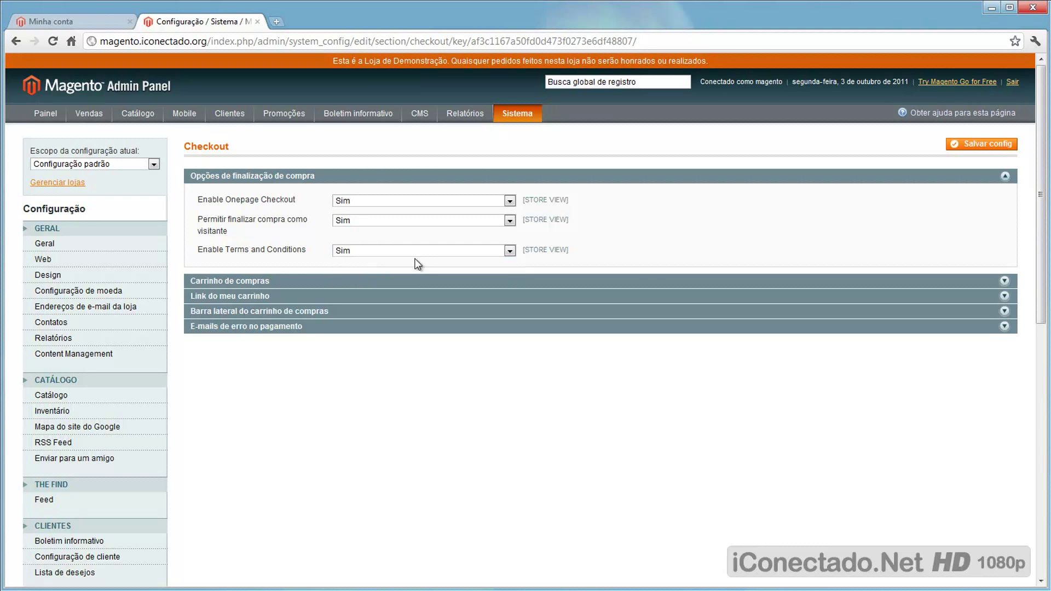
pyautogui.click(989, 146)
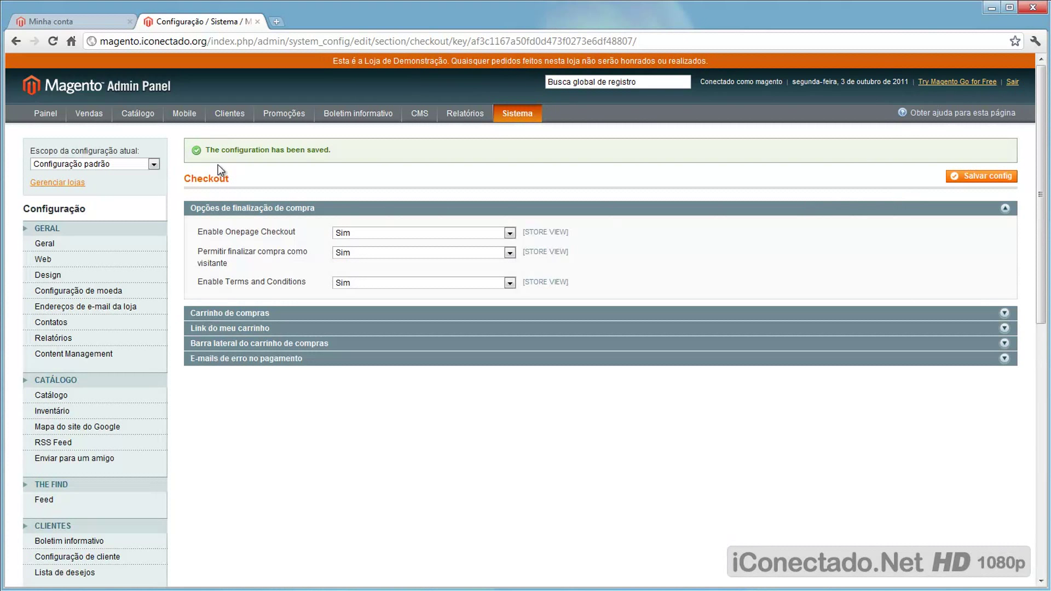
pyautogui.moveTo(207, 153); pyautogui.dragTo(354, 144)
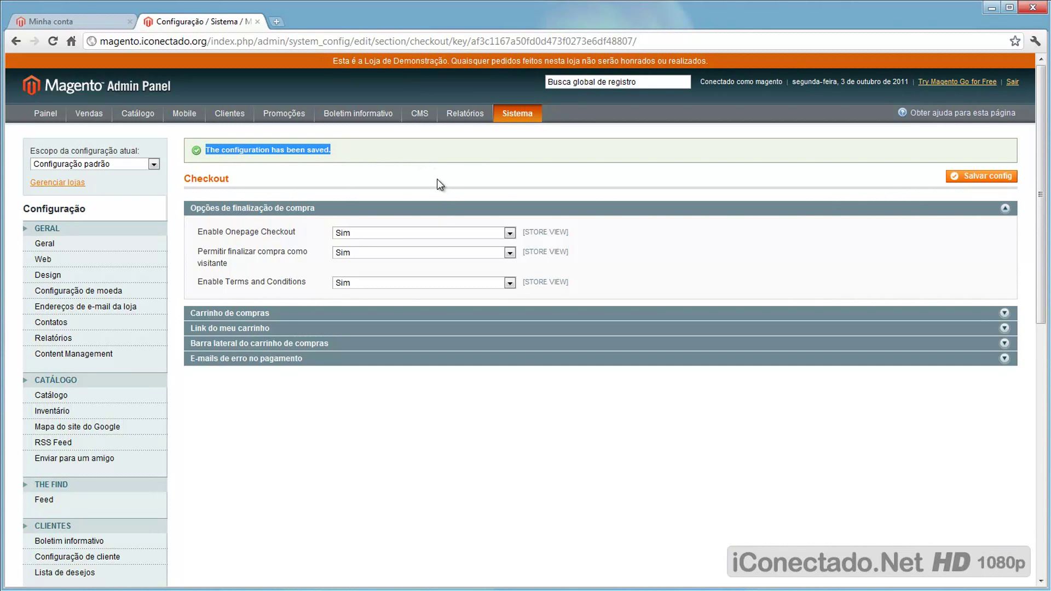
# Step: On the storefront, add the Celular Sony Ericsson W150 Roxo from Telefonia to the cart and proceed to checkout
pyautogui.click(71, 22)
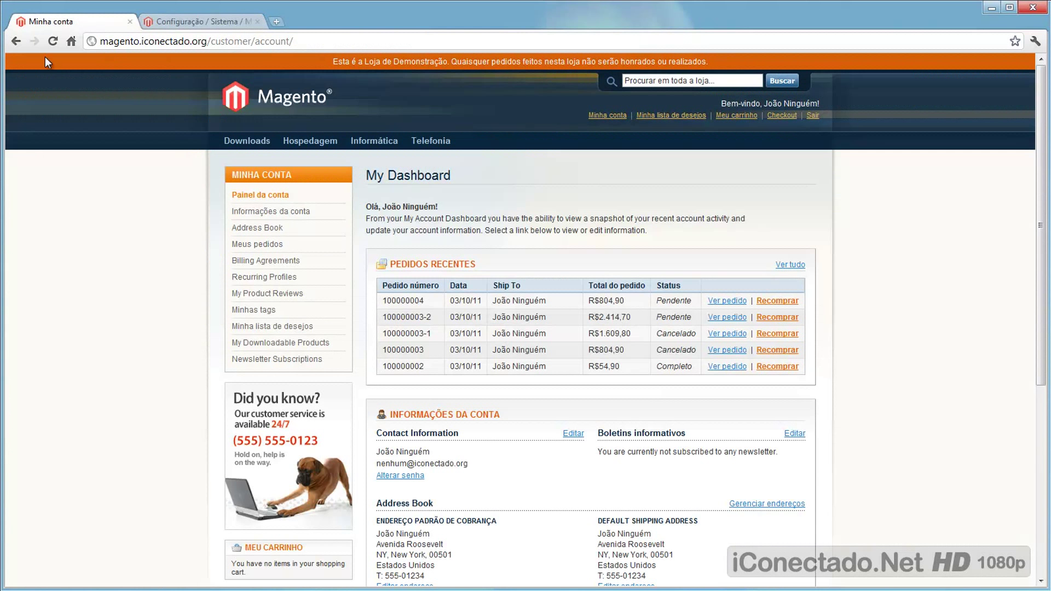
pyautogui.click(262, 122)
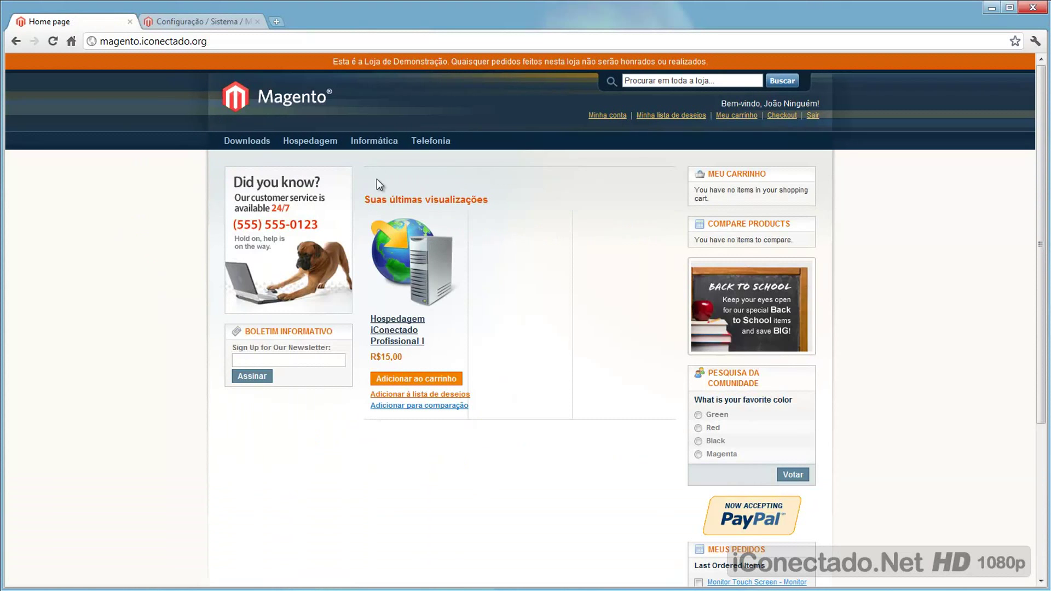
pyautogui.click(419, 153)
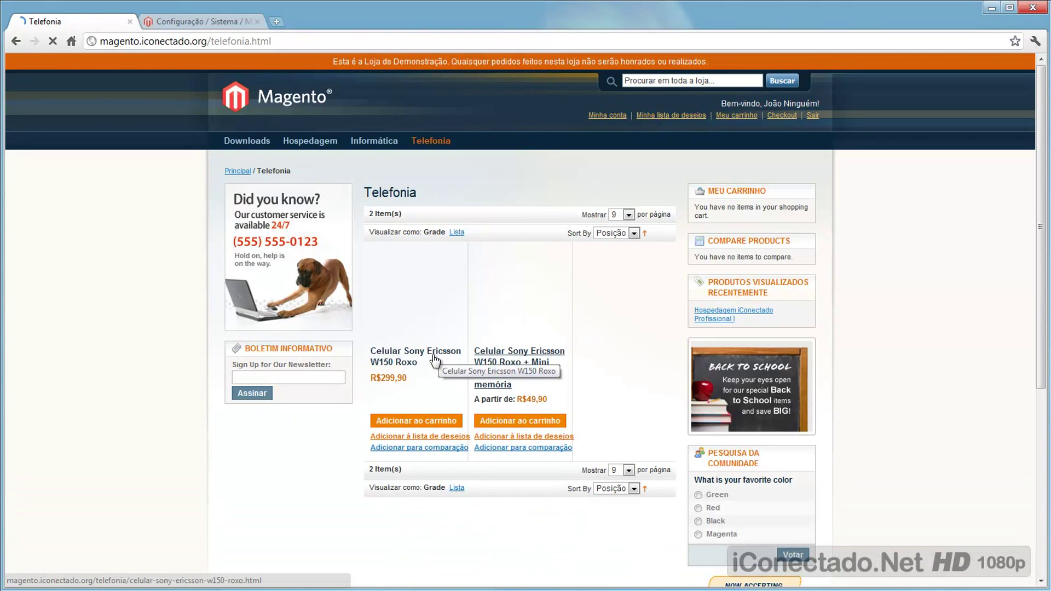
pyautogui.click(403, 356)
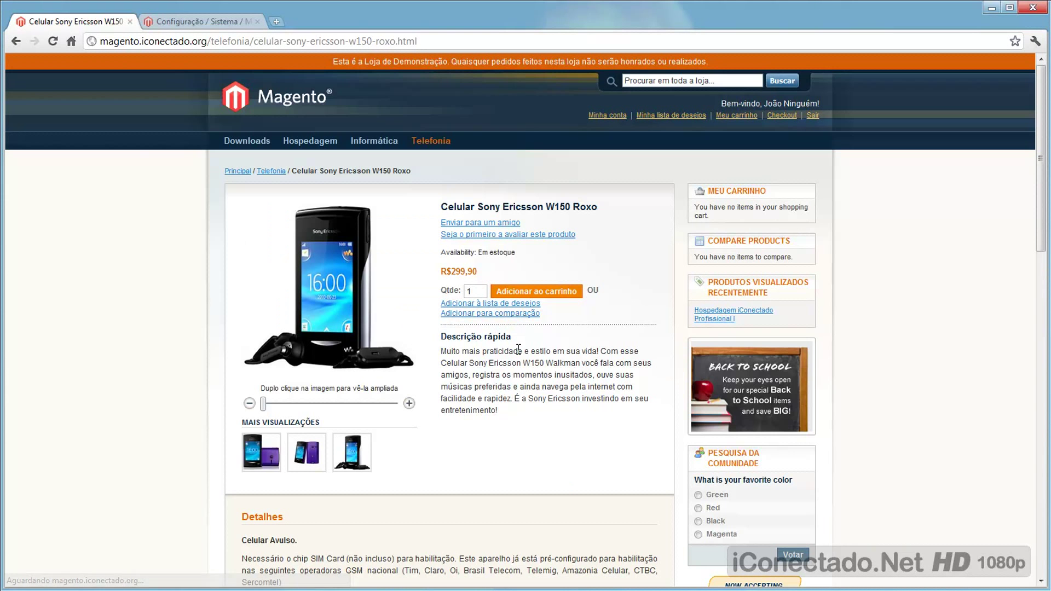
pyautogui.click(543, 296)
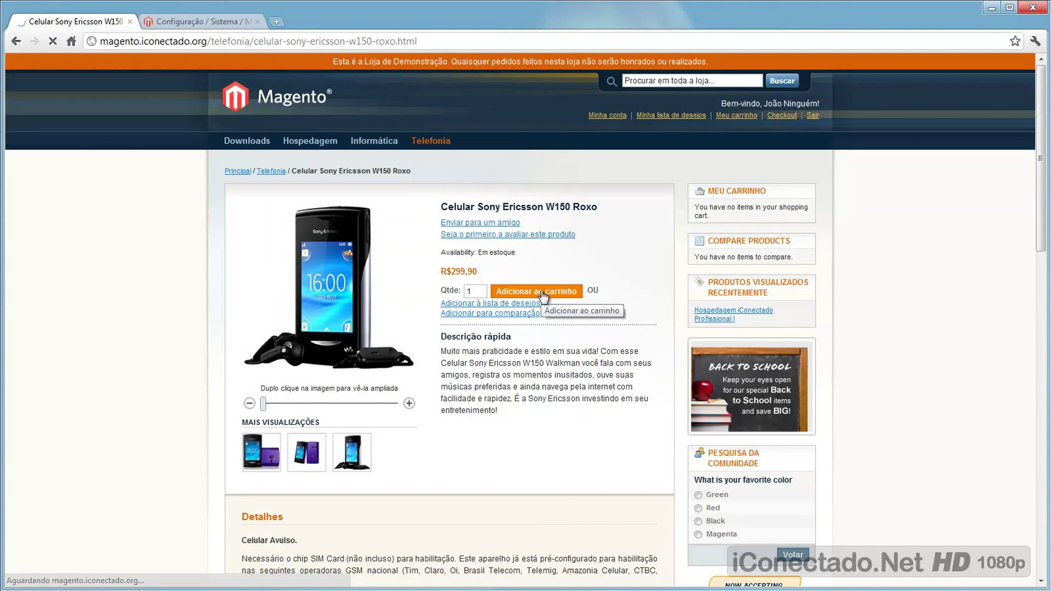
pyautogui.click(750, 430)
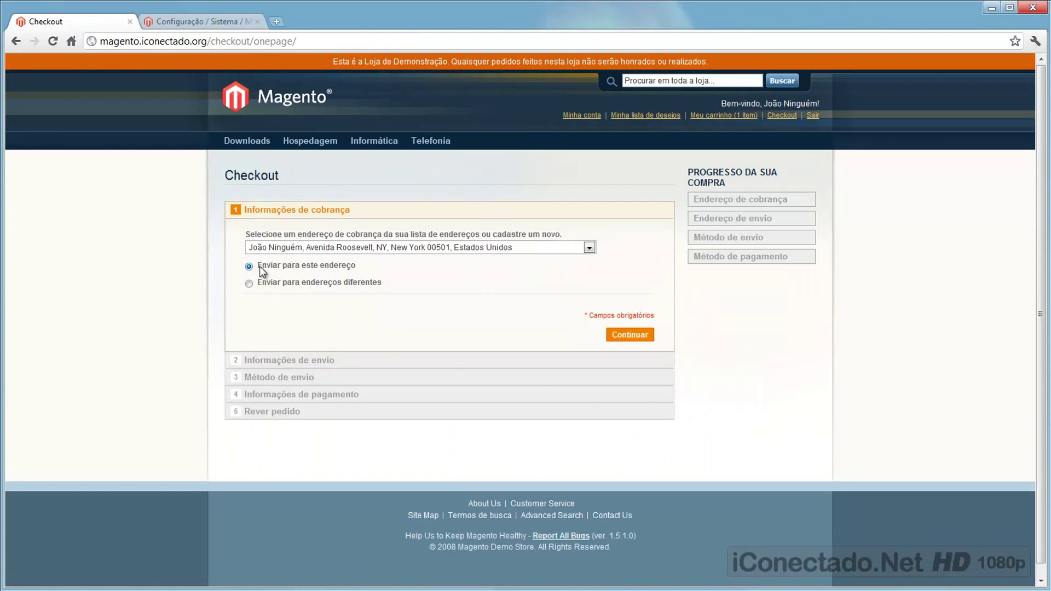
# Step: Complete the checkout up to order review, shipping to the billing address by Flat Rate and paying by Check / Money order
pyautogui.click(624, 336)
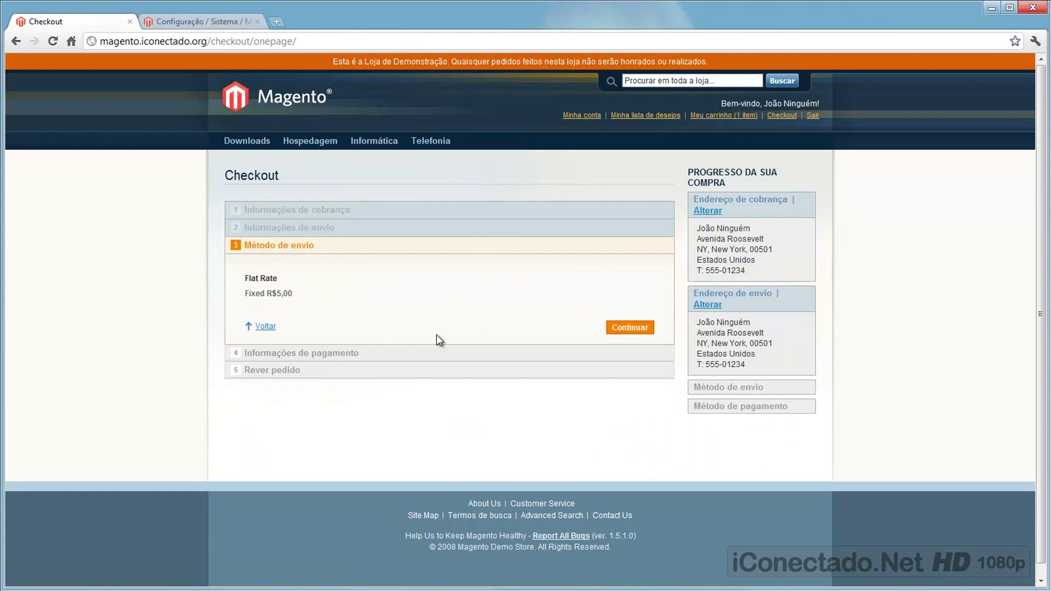
pyautogui.click(626, 335)
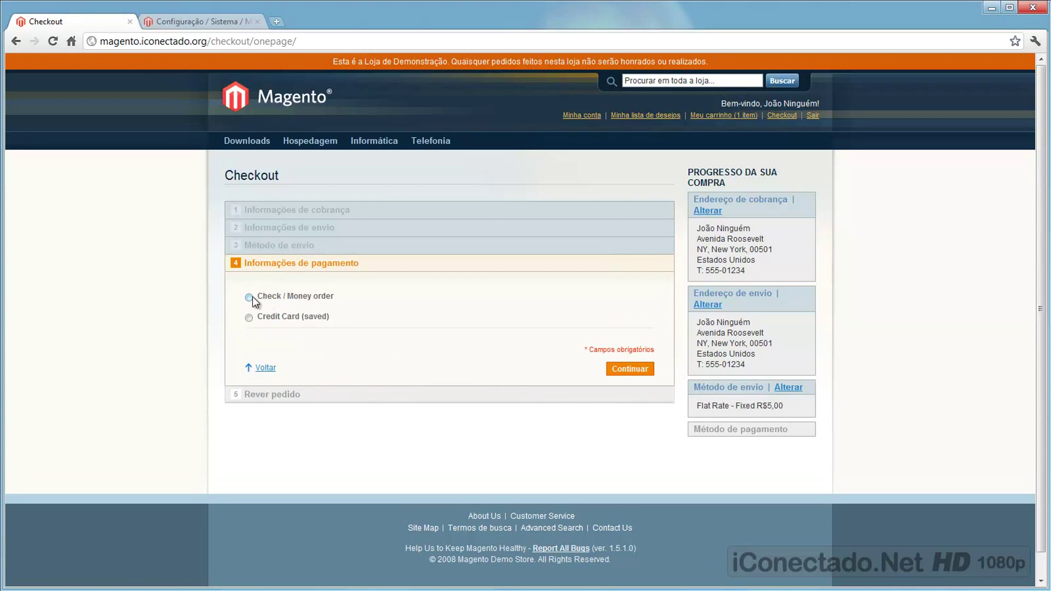
pyautogui.click(635, 370)
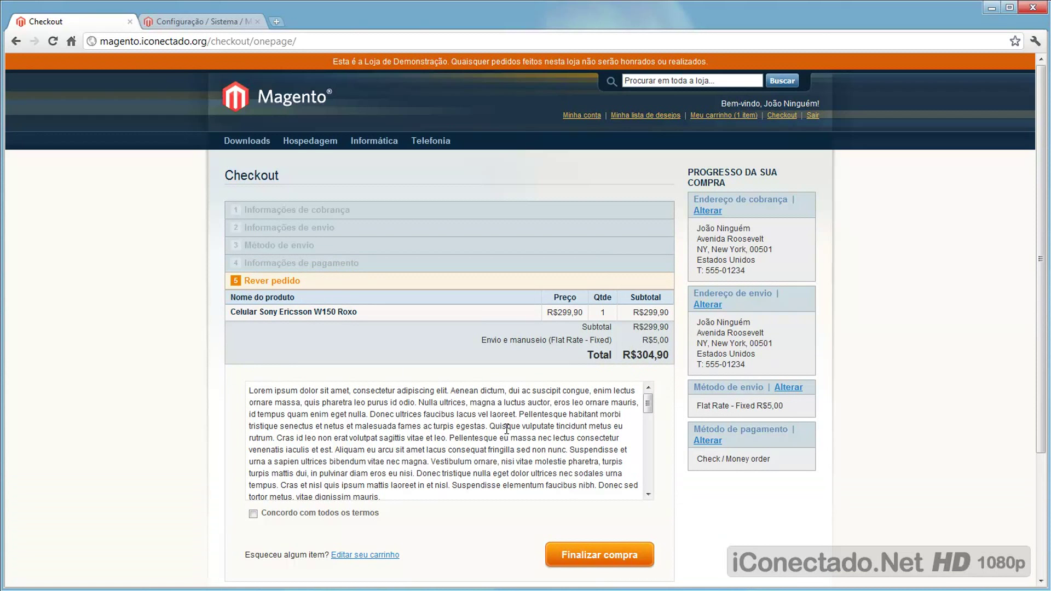
# Step: Try to finalize the order without accepting the terms, dismiss the alert and accept Concordo com todos os termos
pyautogui.scroll(-2, 197, 394)
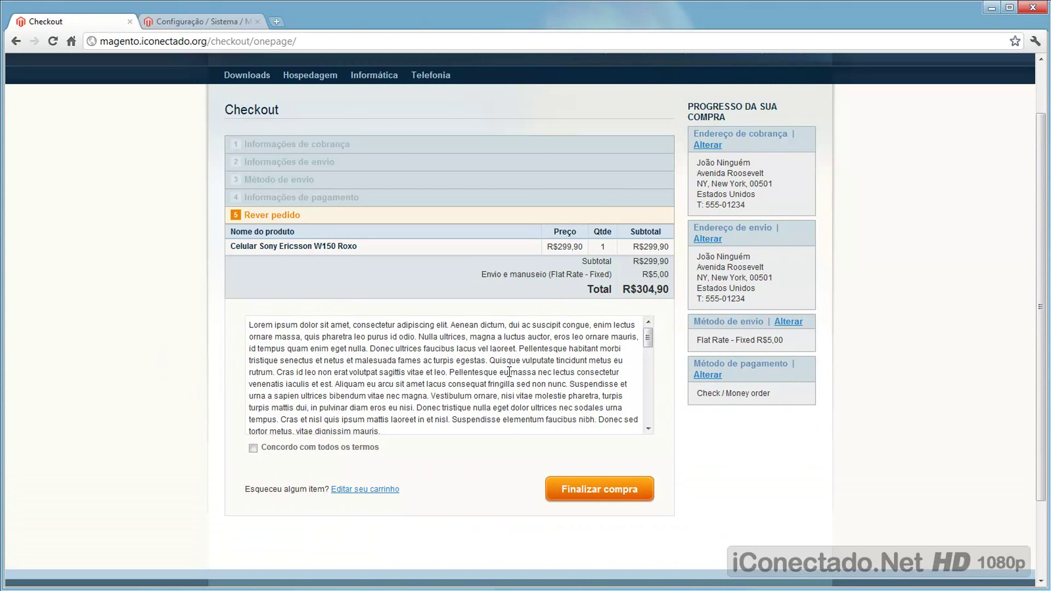
pyautogui.moveTo(646, 340); pyautogui.dragTo(472, 365)
pyautogui.click(591, 493)
pyautogui.moveTo(604, 306); pyautogui.dragTo(475, 302)
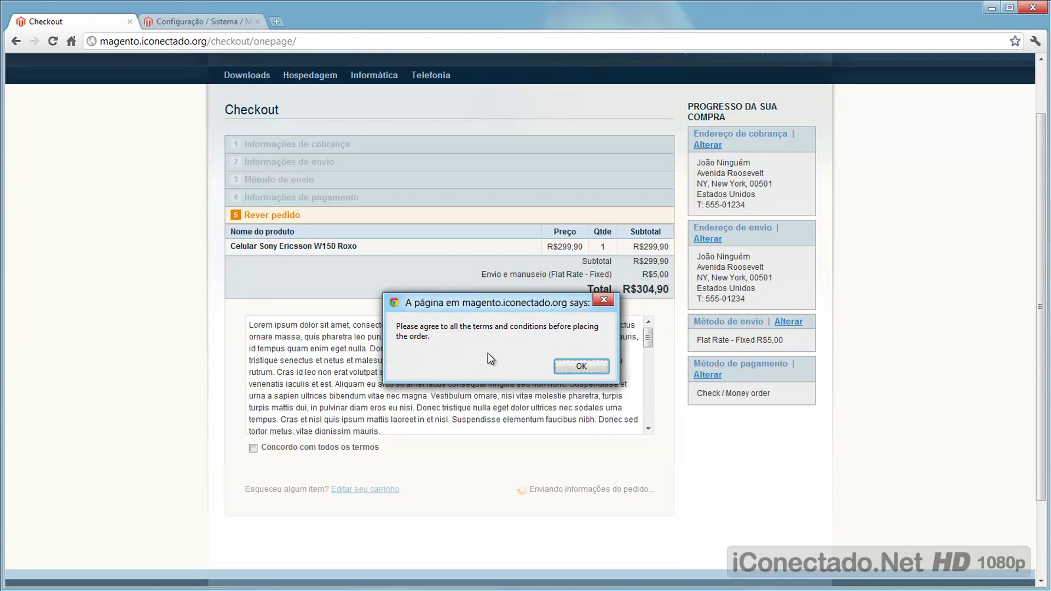
pyautogui.click(580, 365)
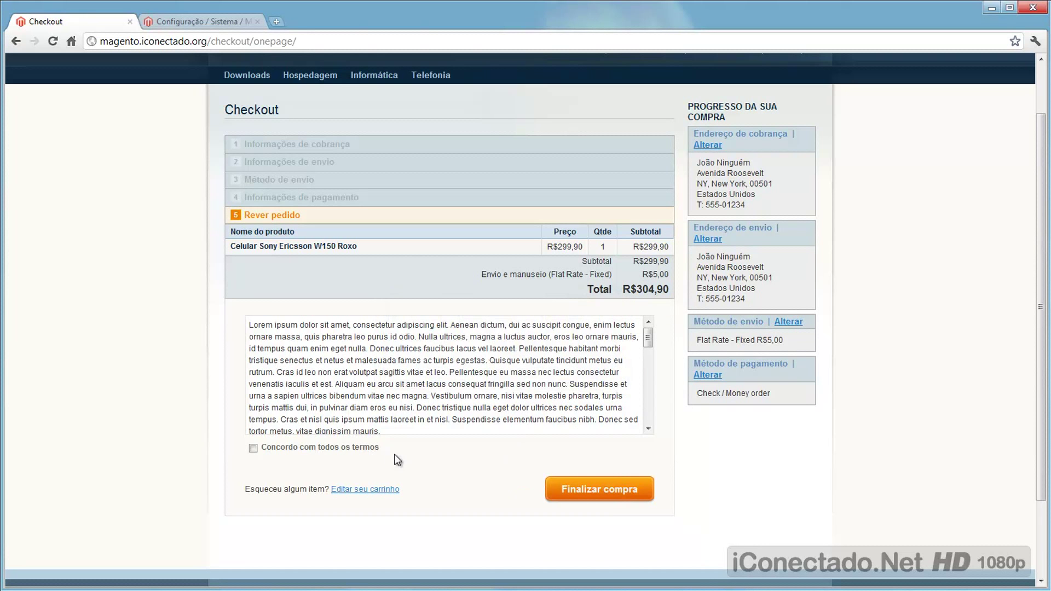
pyautogui.click(332, 447)
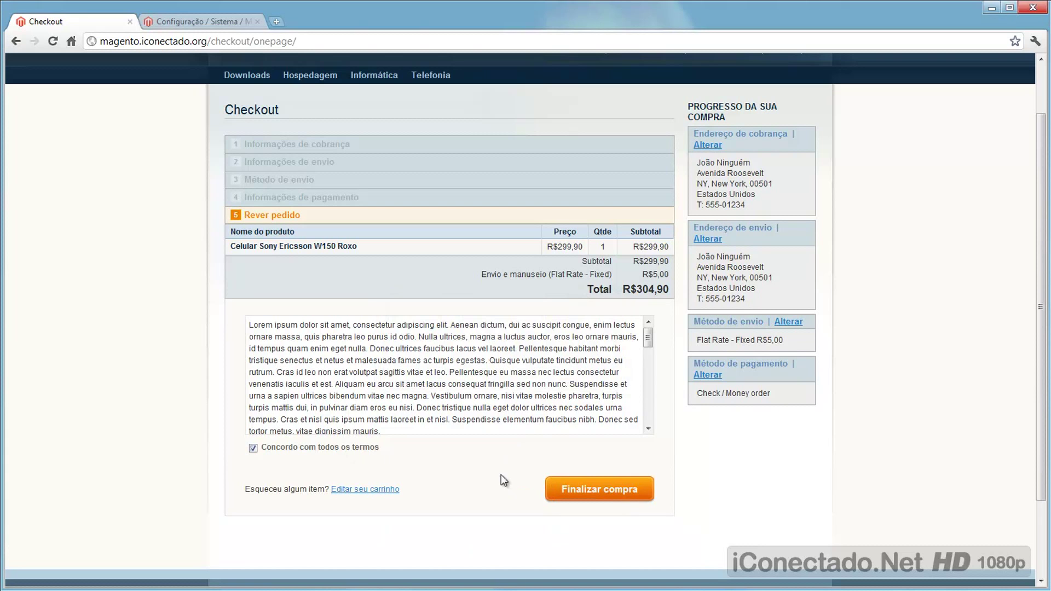